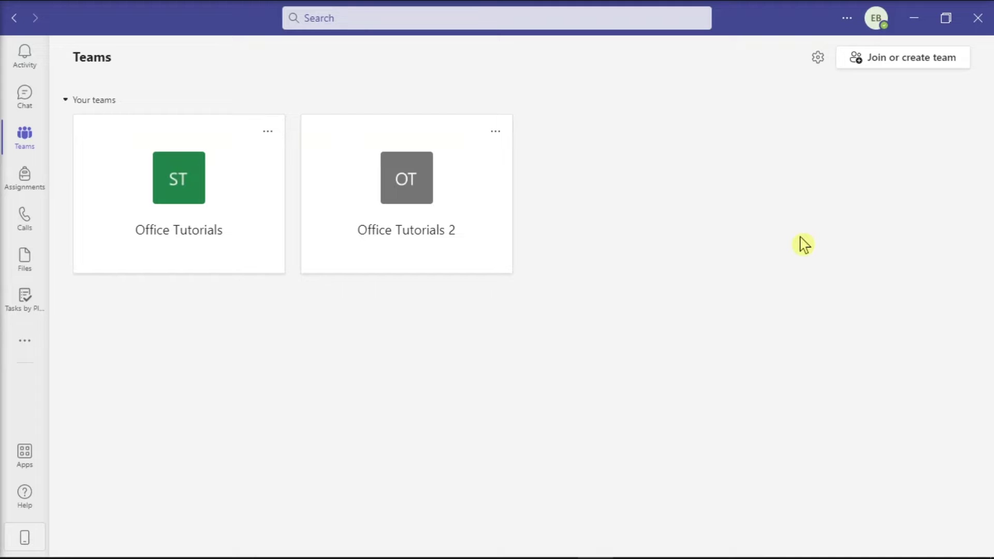
- Run Check for updates from the Teams profile options menu
click(846, 18)
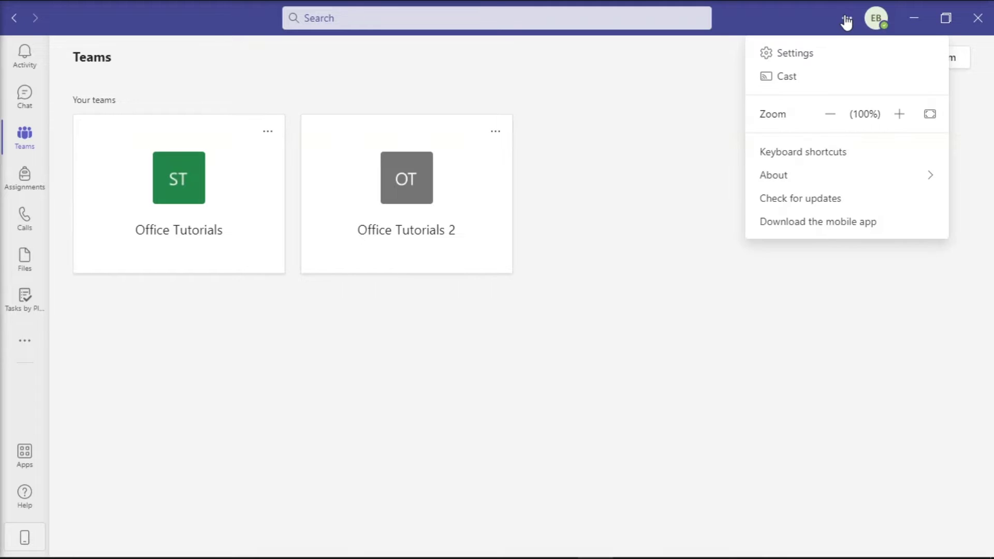
click(768, 203)
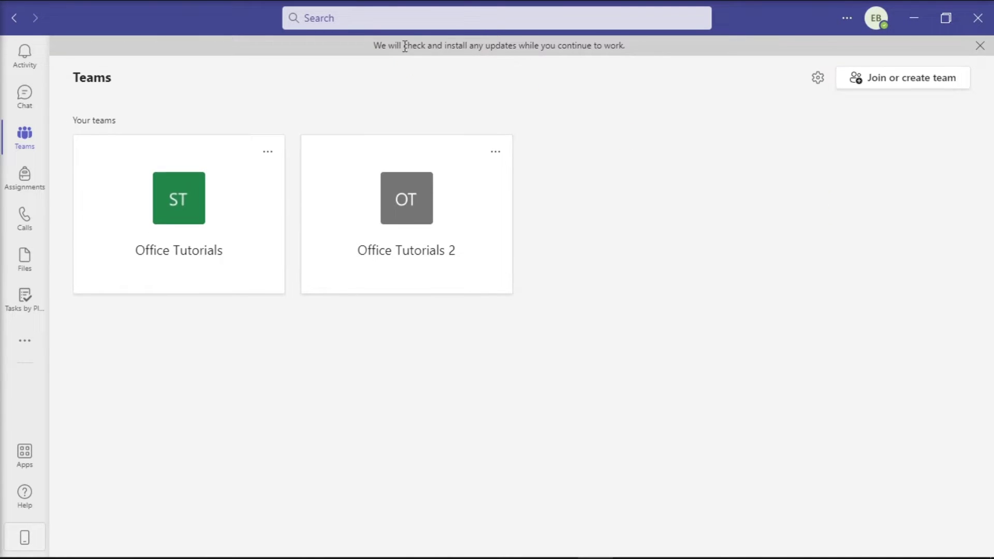
mouse_move(92, 100)
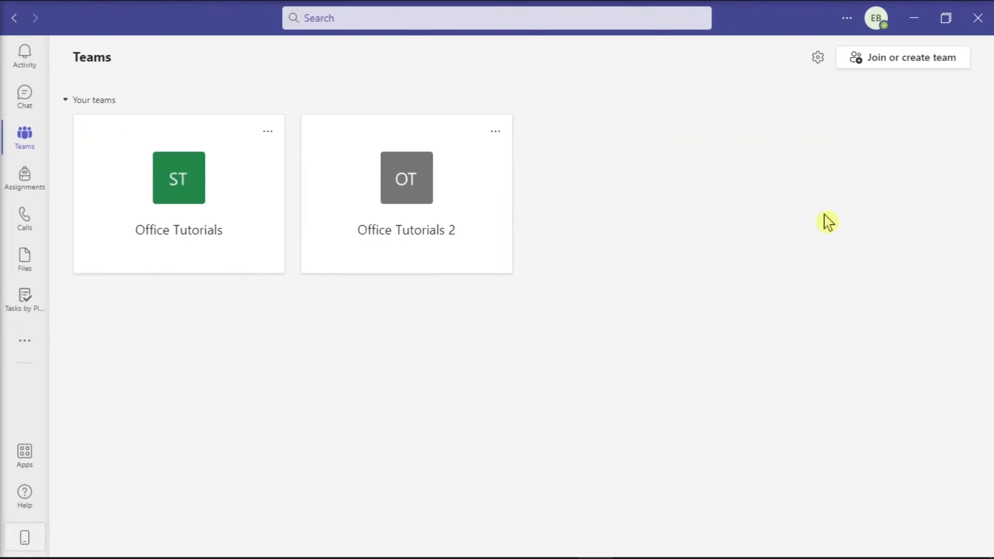
- Bring up Update Options under File > Office Account in Outlook
click(636, 493)
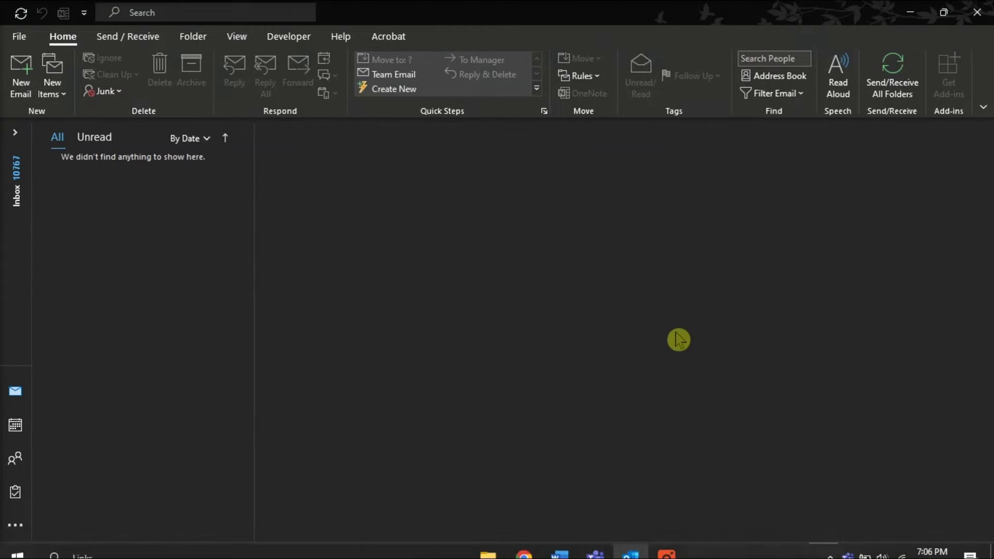
click(23, 39)
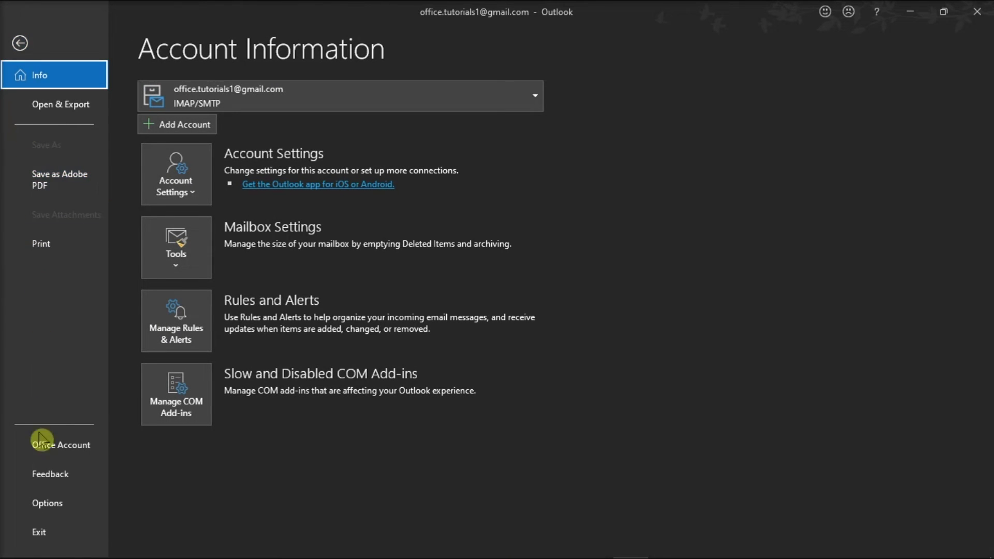
click(78, 447)
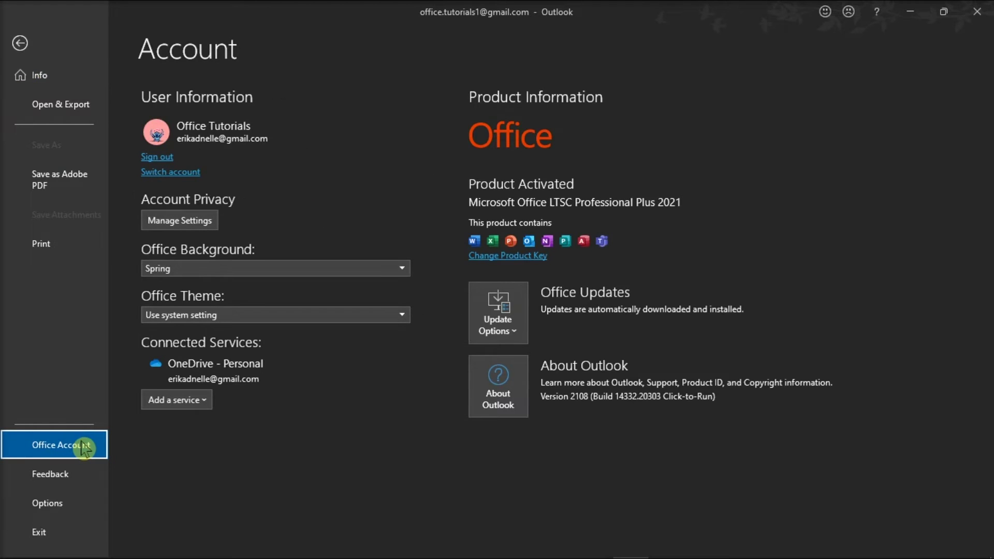
click(505, 331)
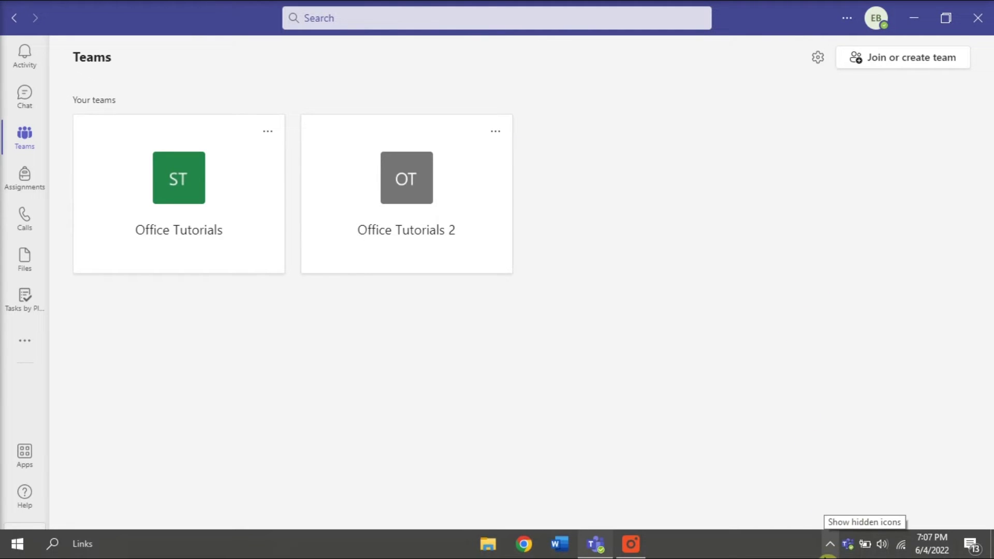
- Quit all Teams accounts from the Teams system tray icon
right_click(848, 545)
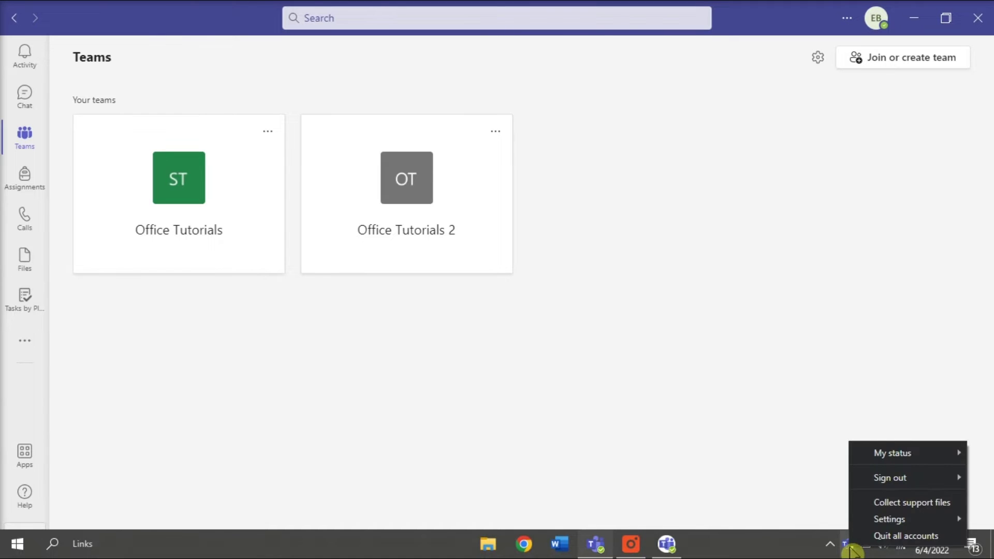
click(894, 536)
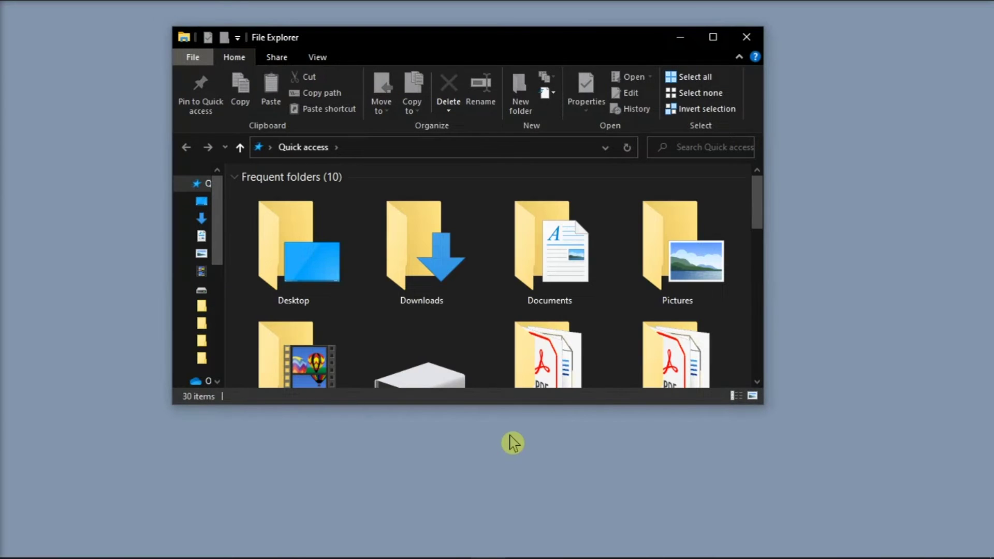
- Delete all 39 items in %appdata%\Microsoft\Teams, relaunch Teams, and close Explorer
click(397, 149)
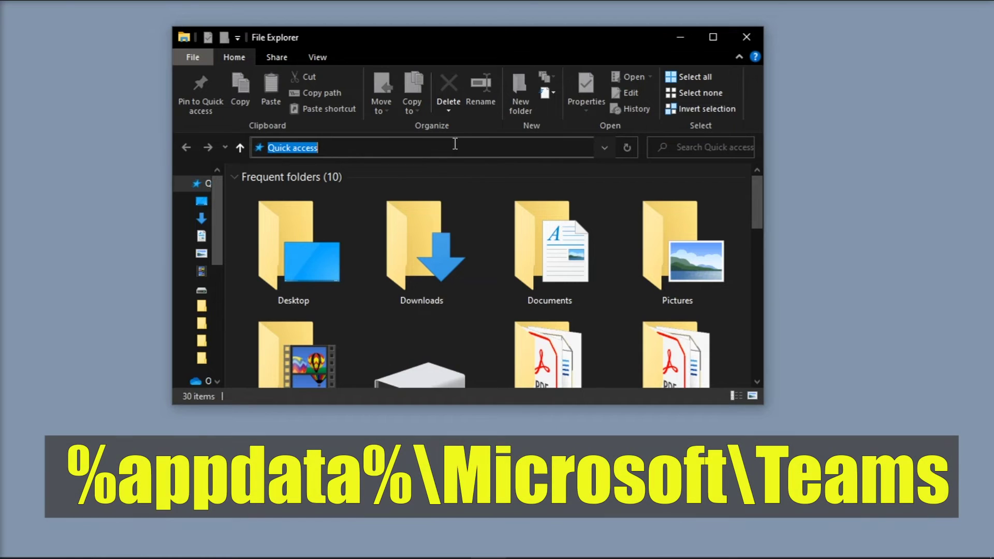
text(%appdata%\Microsoft\Teams)
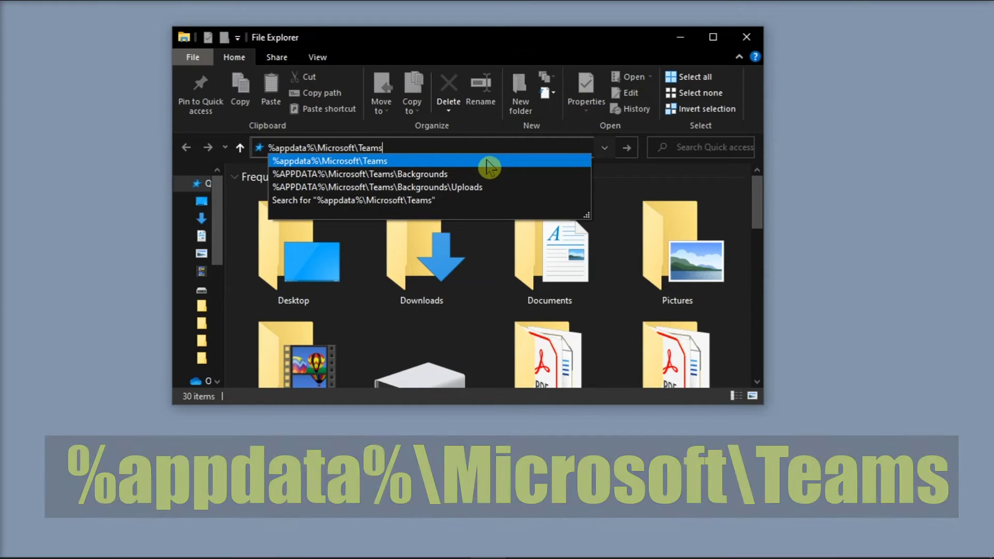
click(490, 163)
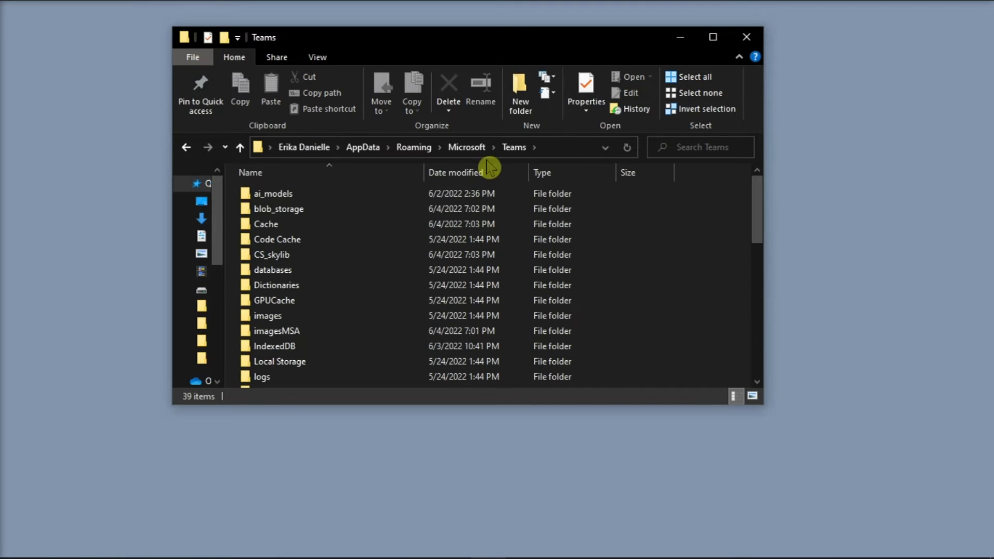
click(665, 306)
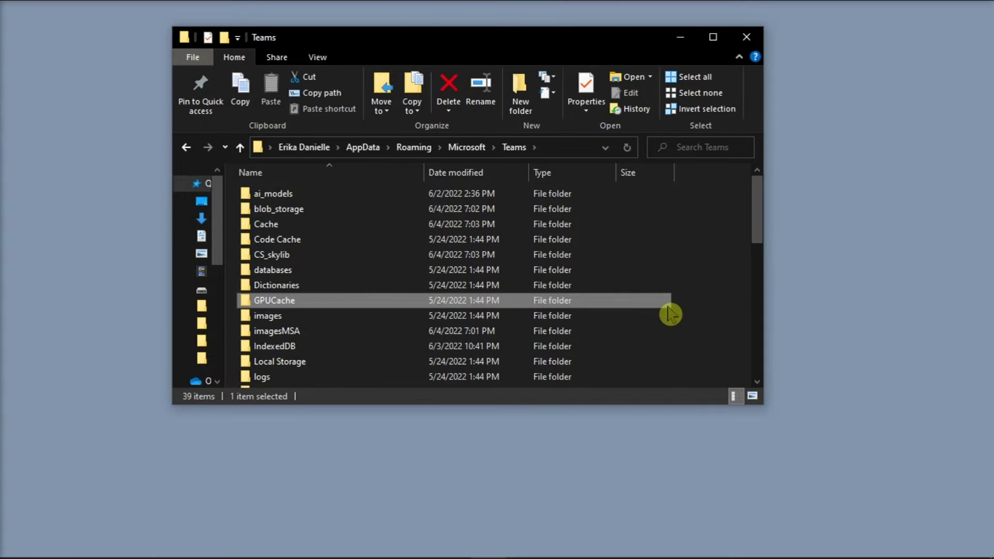
key(ctrl+a)
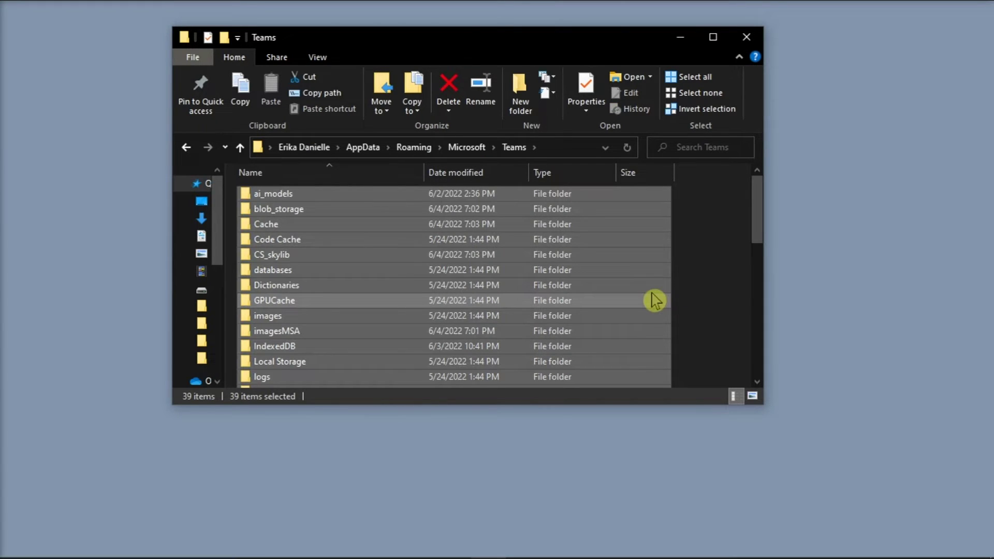
right_click(646, 286)
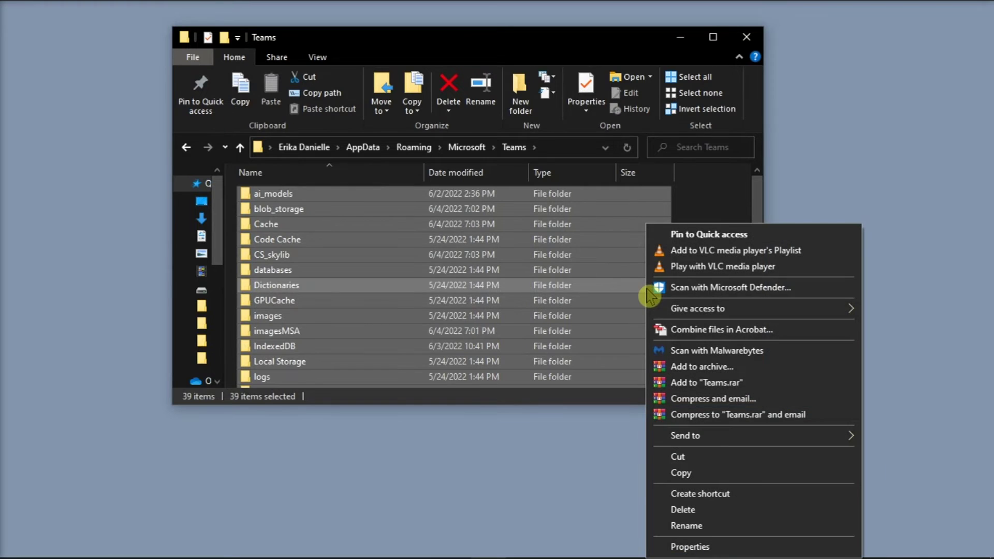
click(698, 513)
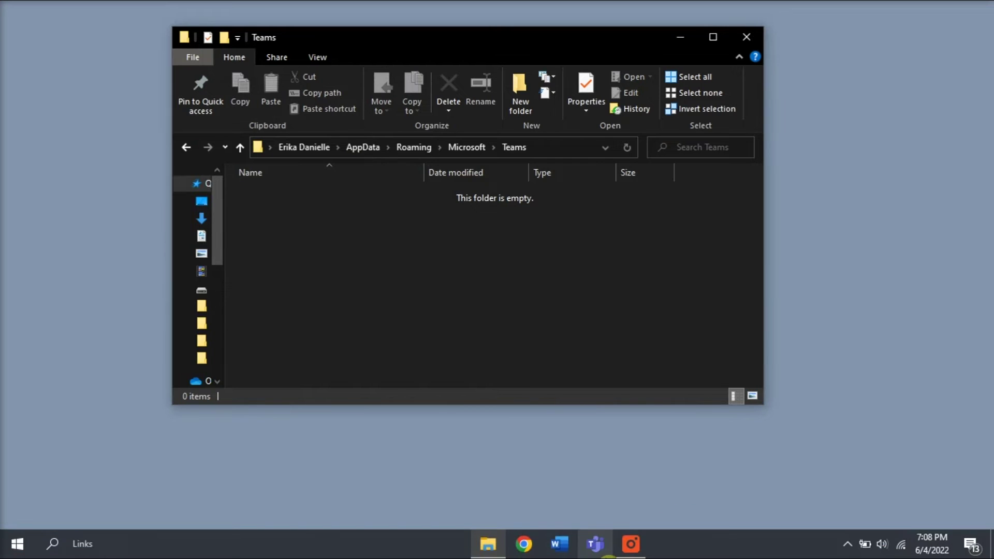
click(597, 544)
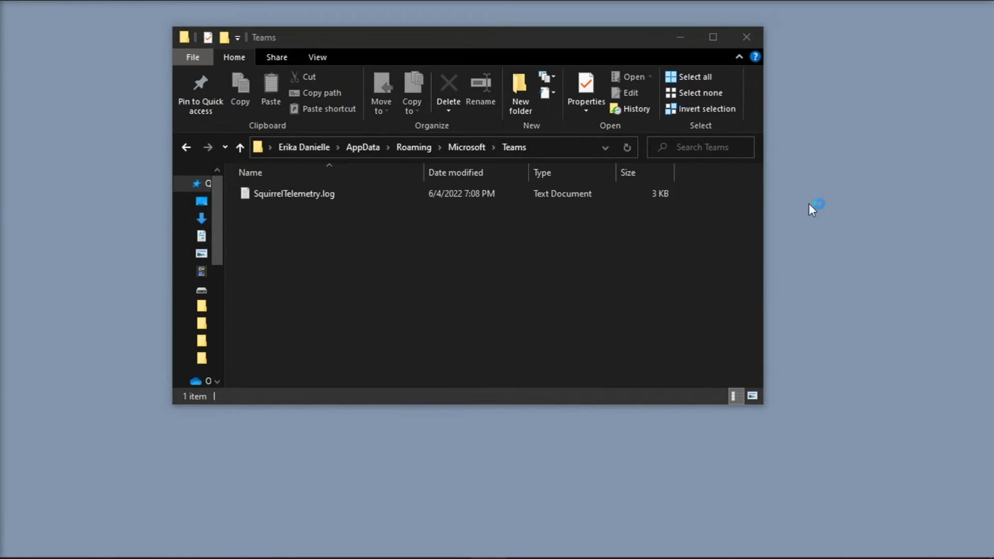
click(748, 38)
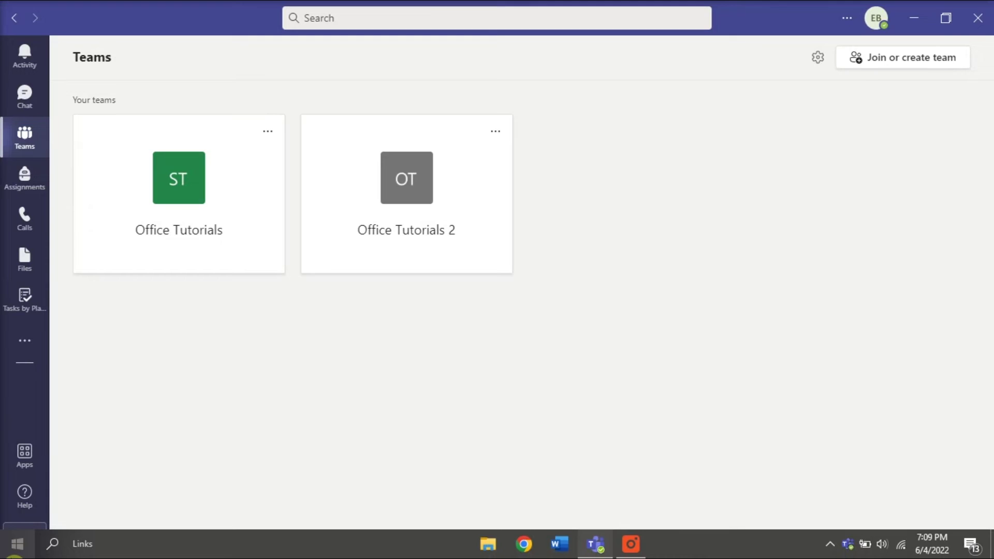
- Launch Outlook in safe mode by running 'outlook.exe /safe' from Run
click(18, 544)
right_click(16, 553)
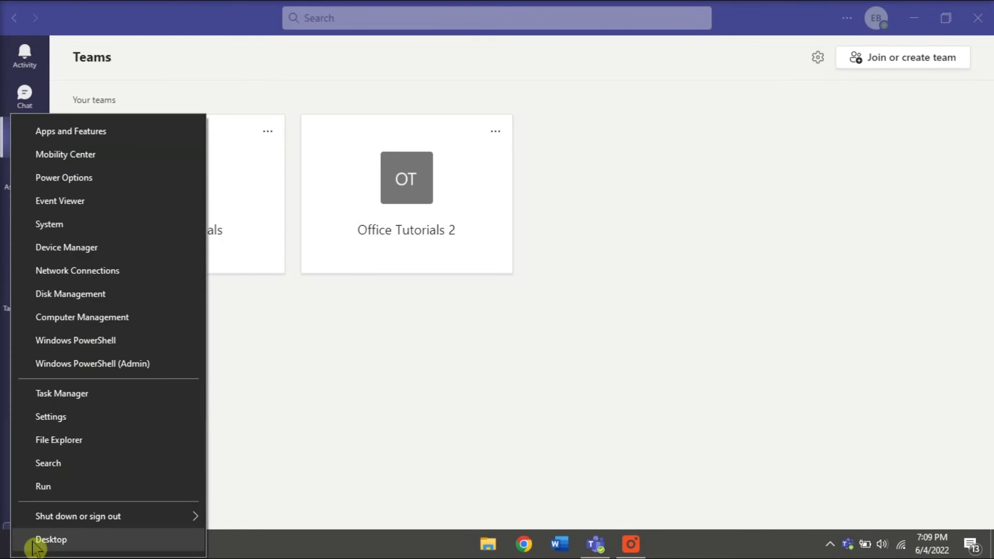
click(76, 491)
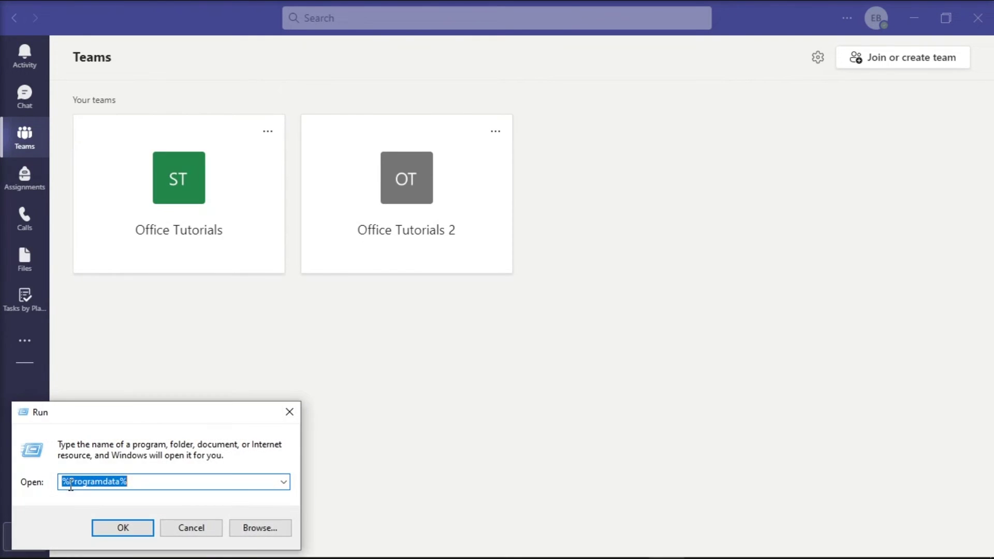
drag(151, 416, 495, 209)
key(BackSpace)
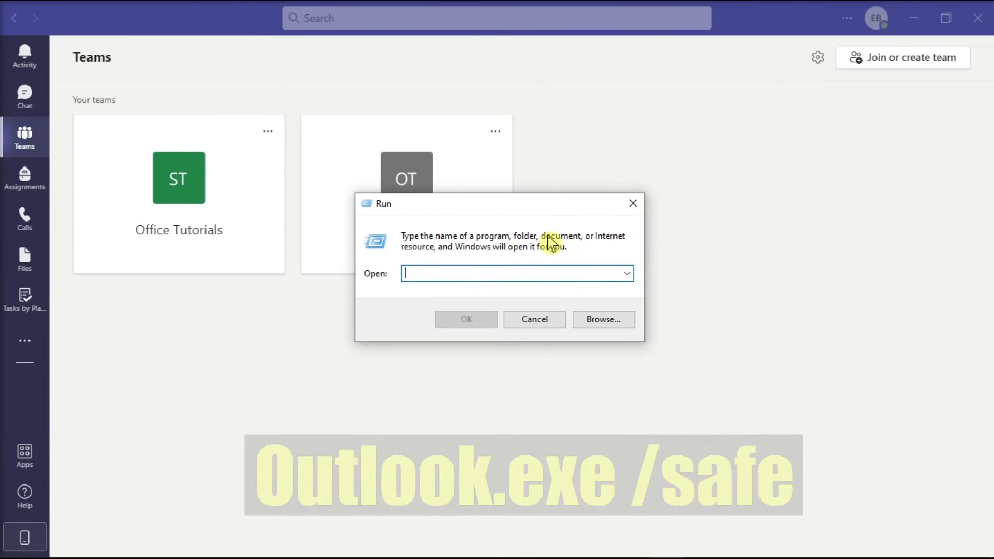
text(outlook.exe)
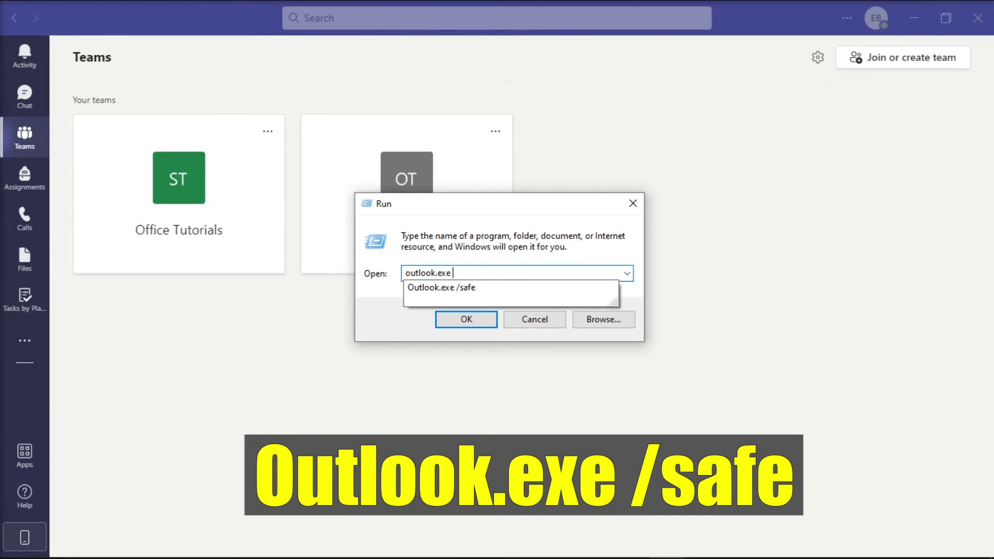
text( /safe)
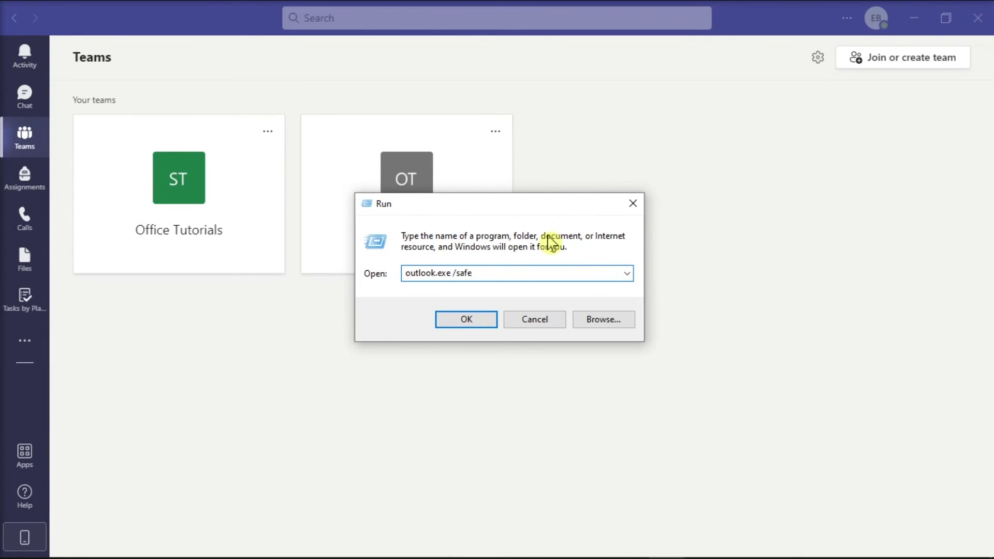
key(Return)
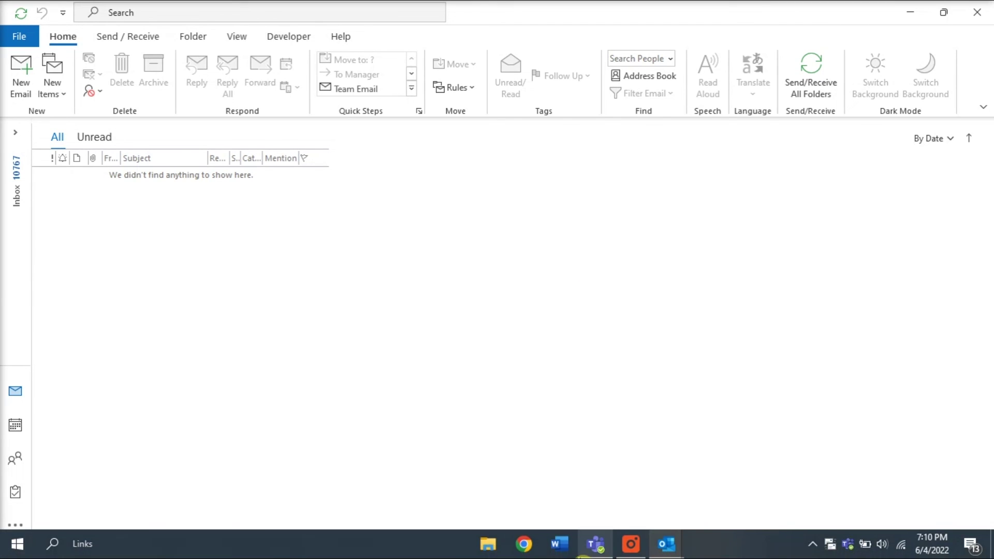
- Switch to the Teams window showing Office Tutorials and Office Tutorials 2
click(596, 544)
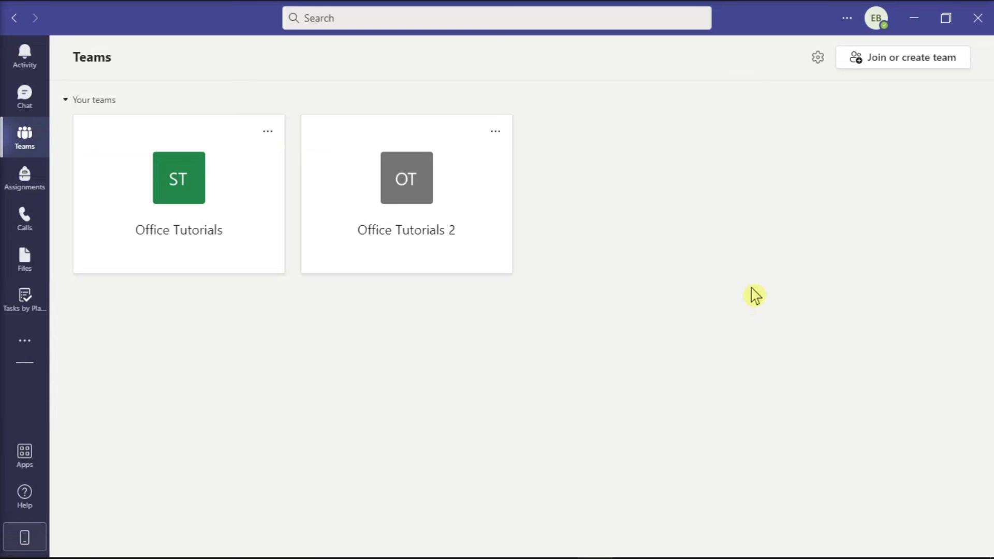